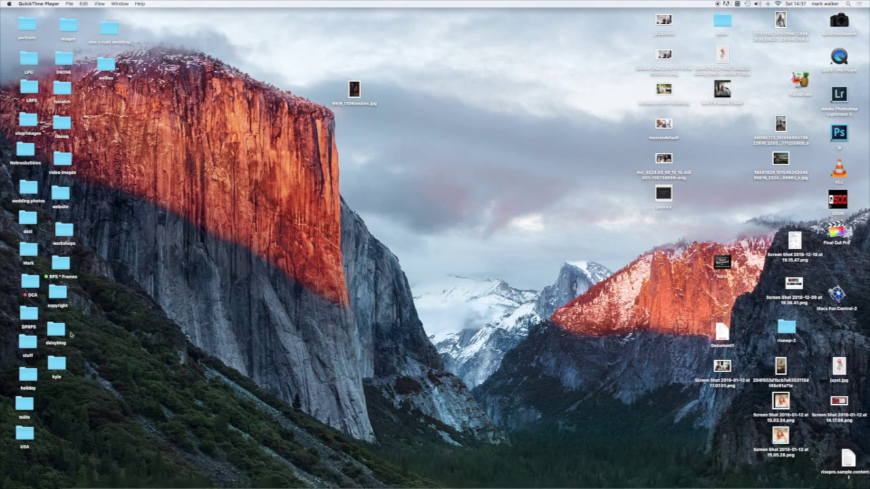
Open the images folder, search the Mac for "rrj" and open rrj1 copy.jpg in Photoshop
{"action": "double_click", "coordinate": [68, 27]}
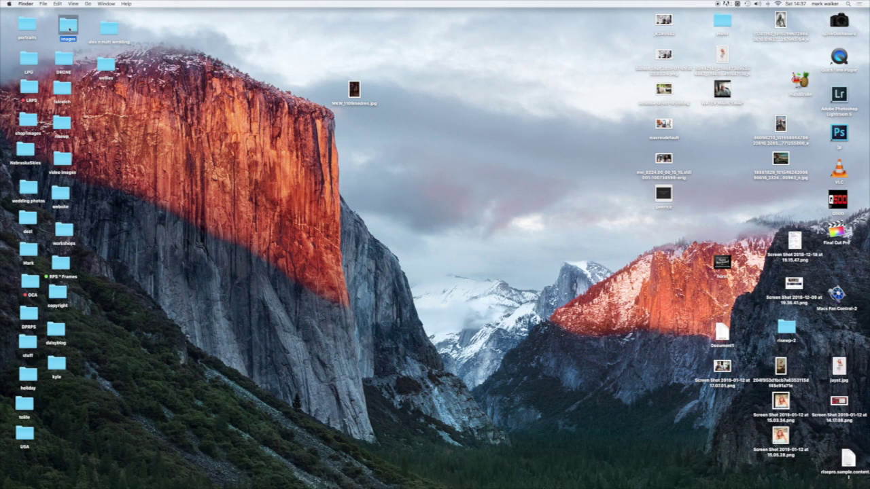
{"action": "left_click", "coordinate": [783, 21]}
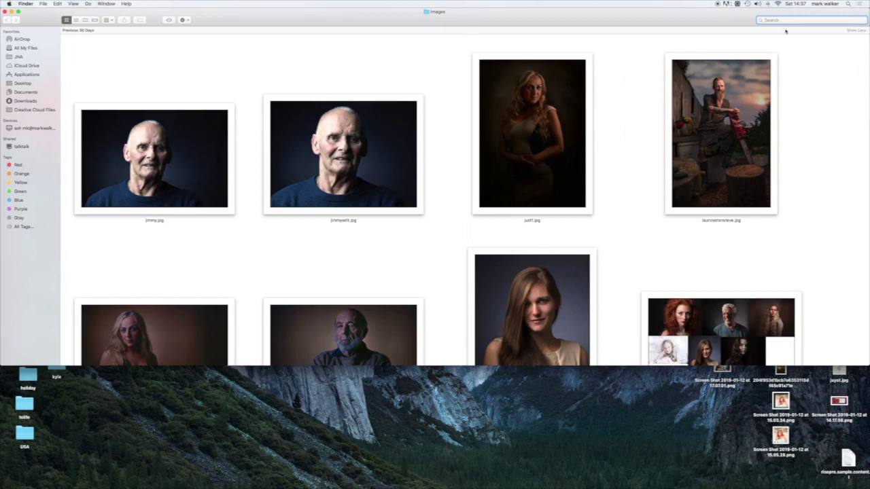
{"action": "type", "text": "j"}
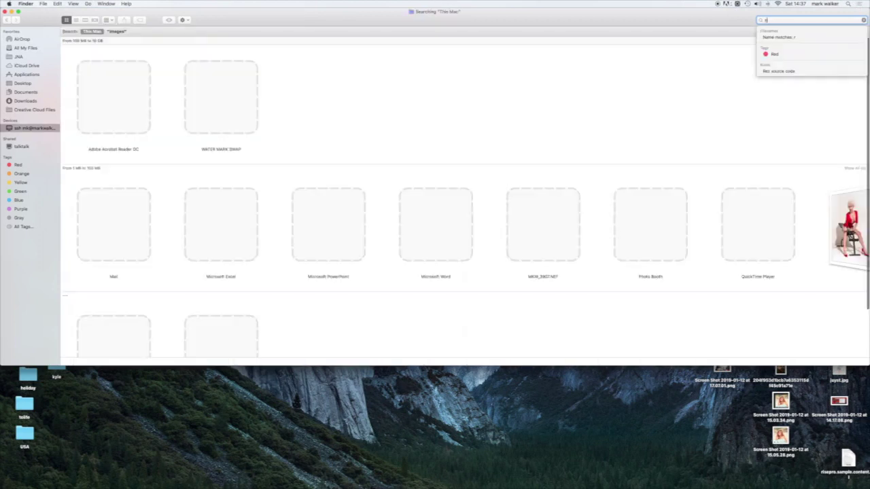
{"action": "type", "text": "t"}
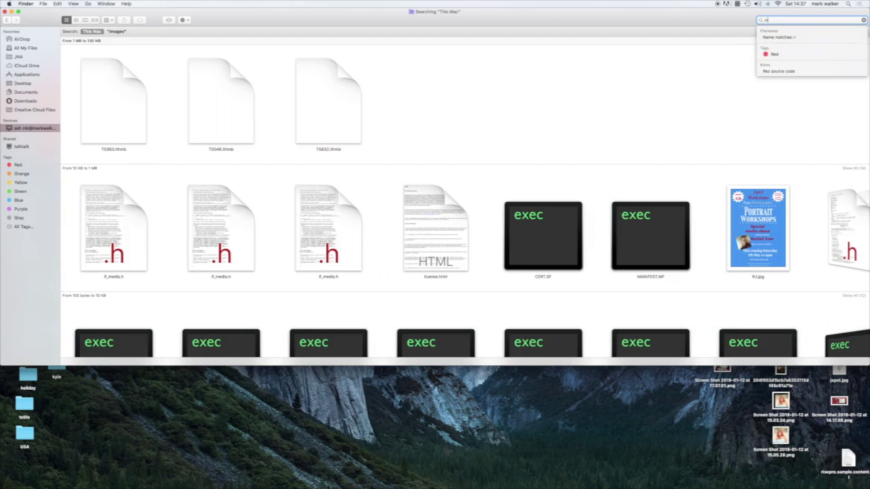
{"action": "type", "text": "j"}
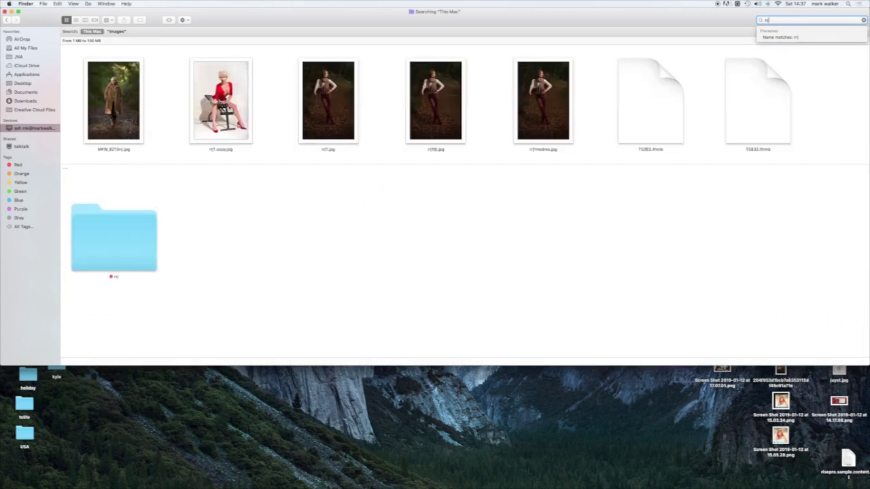
{"action": "double_click", "coordinate": [221, 102]}
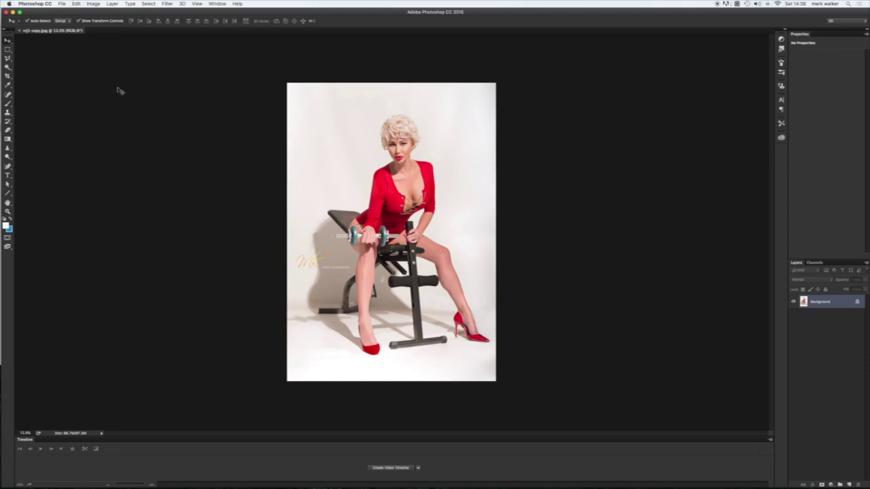
Outline the MK Photography watermark beside the model with a closed Polygonal Lasso selection that follows the signature and text
{"action": "left_click", "coordinate": [8, 59]}
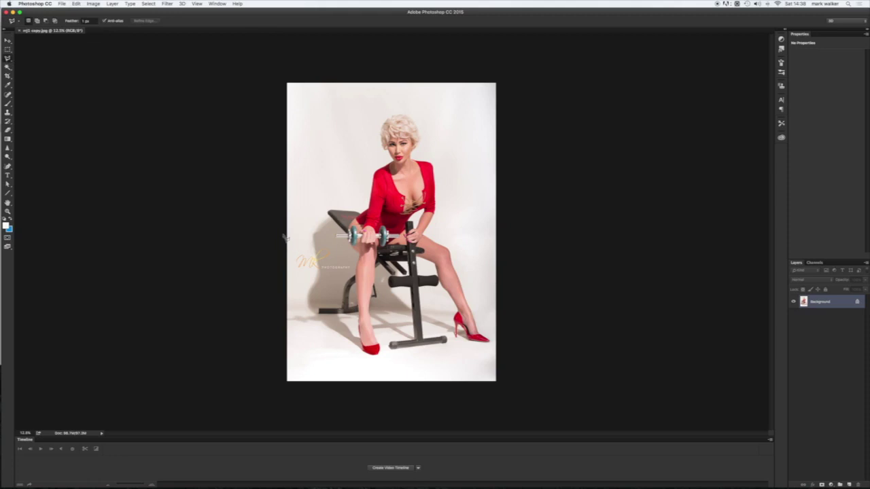
{"action": "scroll", "coordinate": [284, 237], "scroll_direction": "up", "scroll_amount": 2}
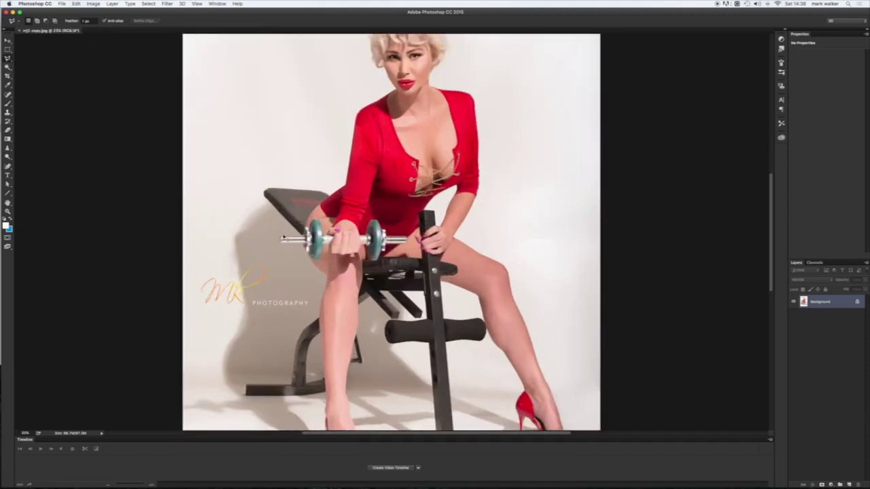
{"action": "scroll", "coordinate": [284, 237], "scroll_direction": "up", "scroll_amount": 1}
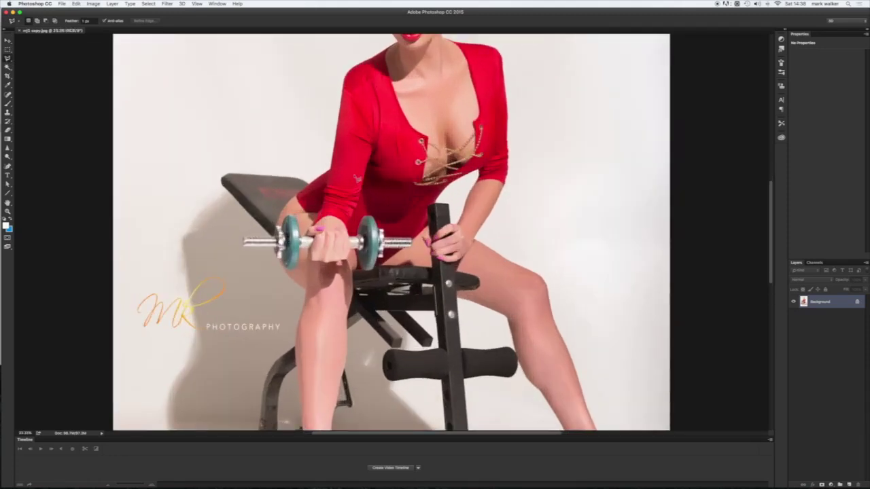
{"action": "scroll", "coordinate": [356, 183], "scroll_direction": "down", "scroll_amount": 2}
{"action": "scroll", "coordinate": [357, 183], "scroll_direction": "down", "scroll_amount": 1}
{"action": "scroll", "coordinate": [357, 182], "scroll_direction": "left", "scroll_amount": 2}
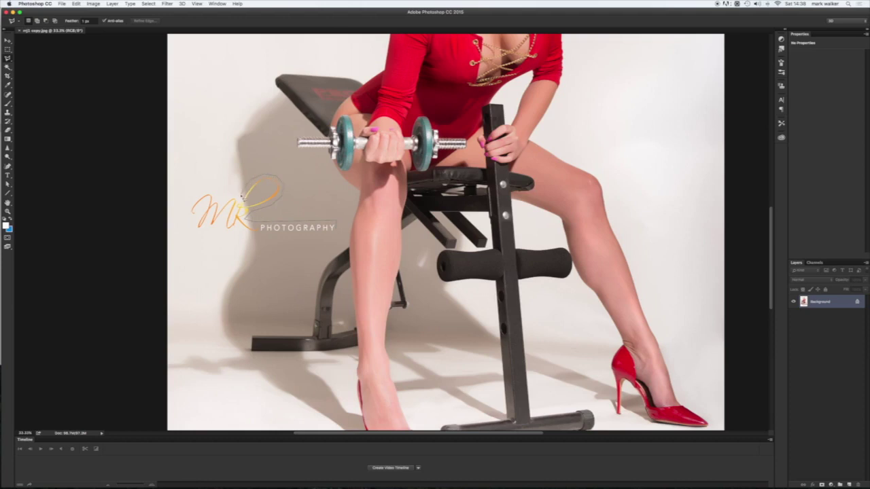
{"action": "mouse_move", "coordinate": [240, 198]}
{"action": "left_mouse_down"}
{"action": "mouse_move", "coordinate": [225, 203]}
{"action": "mouse_move", "coordinate": [204, 191]}
{"action": "mouse_move", "coordinate": [190, 217]}
{"action": "mouse_move", "coordinate": [199, 224]}
{"action": "mouse_move", "coordinate": [206, 213]}
{"action": "mouse_move", "coordinate": [197, 227]}
{"action": "mouse_move", "coordinate": [203, 236]}
{"action": "mouse_move", "coordinate": [224, 226]}
{"action": "mouse_move", "coordinate": [247, 235]}
{"action": "left_mouse_up"}
{"action": "left_click_drag", "start_coordinate": [337, 234], "coordinate": [336, 233]}
Fill the selected watermark area with Content-Aware in Normal mode at 100% opacity, then clear the selection
{"action": "left_click", "coordinate": [62, 4]}
{"action": "mouse_move", "coordinate": [75, 4]}
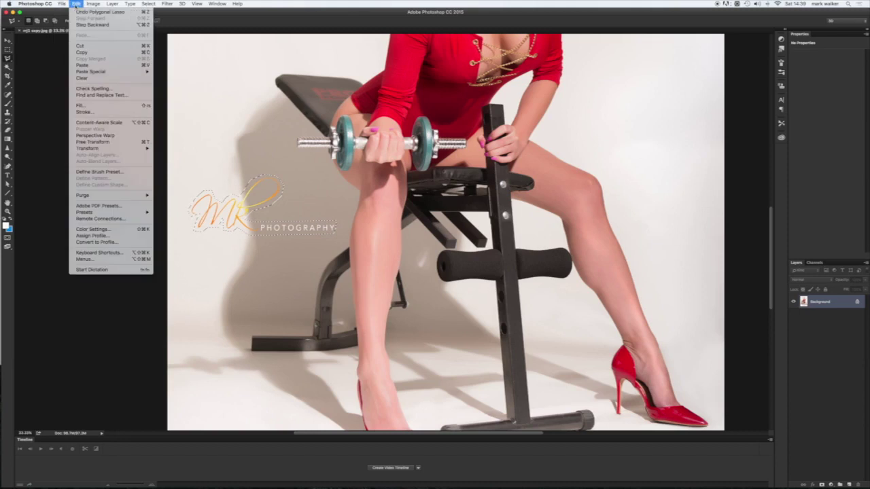
{"action": "left_click", "coordinate": [85, 108]}
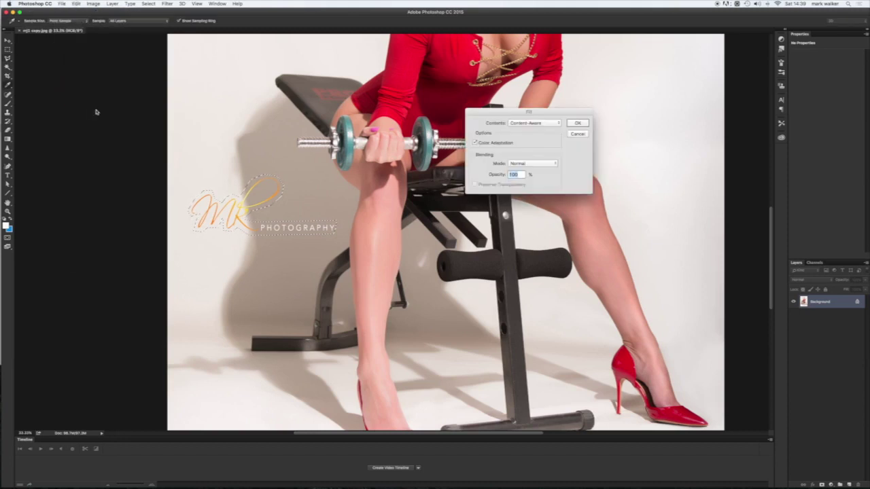
{"action": "left_click", "coordinate": [534, 124]}
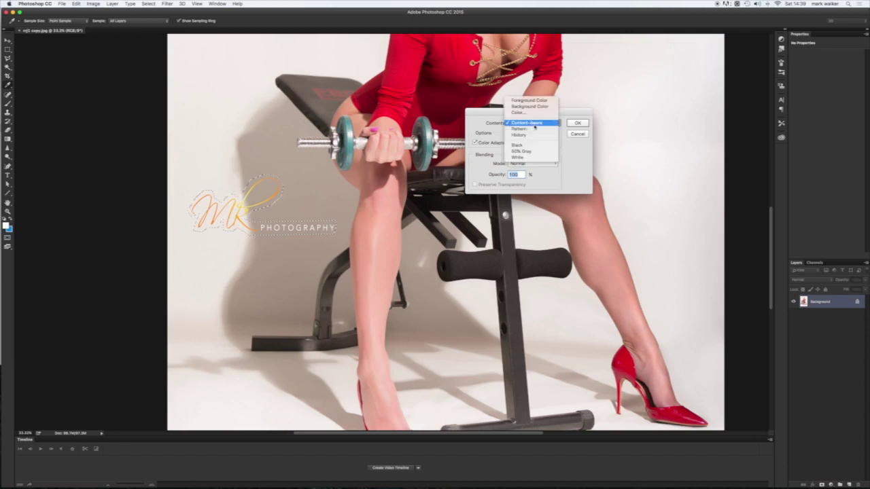
{"action": "left_click", "coordinate": [532, 124]}
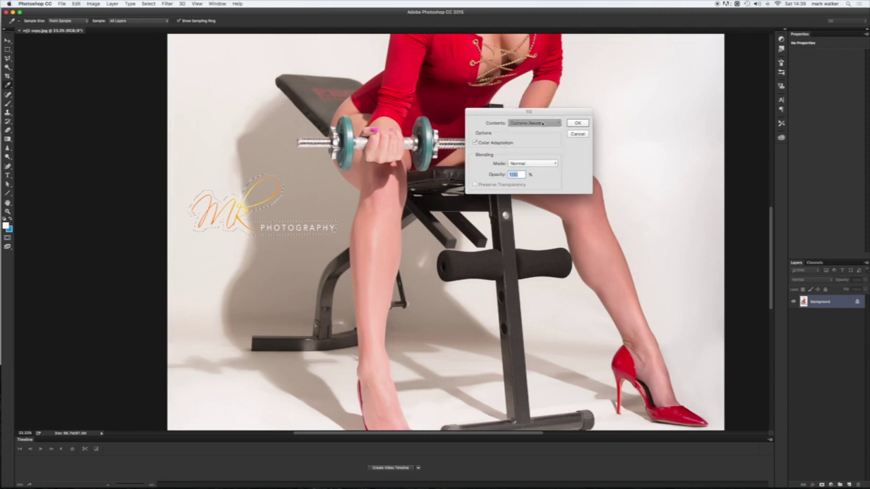
{"action": "left_click", "coordinate": [577, 123]}
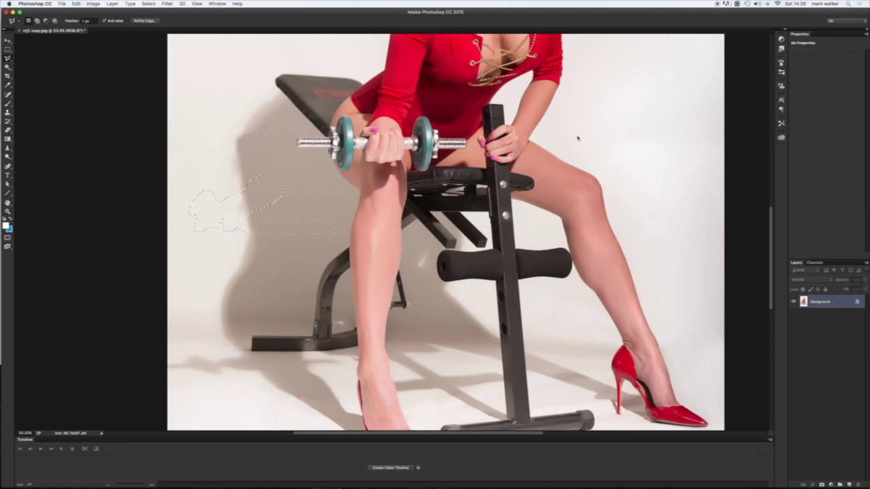
{"action": "key", "text": "super+d"}
Open Logo.psd from the website folder
{"action": "left_click", "coordinate": [62, 4]}
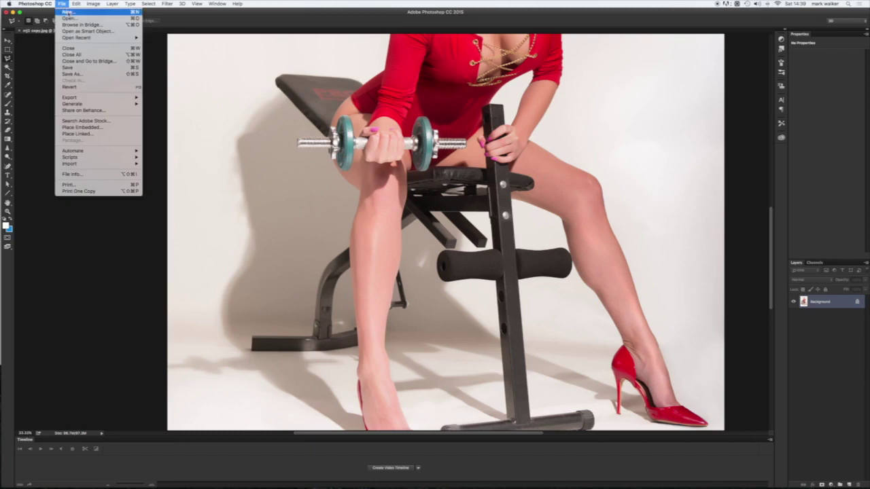
{"action": "left_click", "coordinate": [70, 18]}
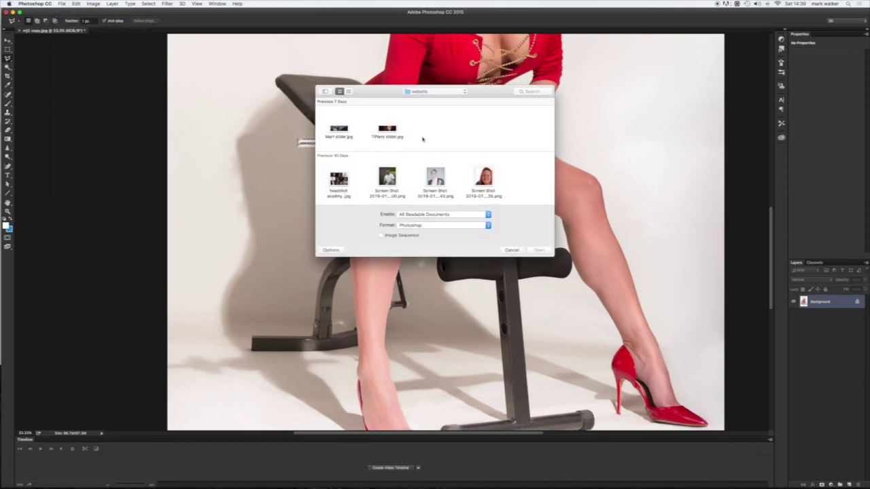
{"action": "scroll", "coordinate": [401, 163], "scroll_direction": "down", "scroll_amount": 10}
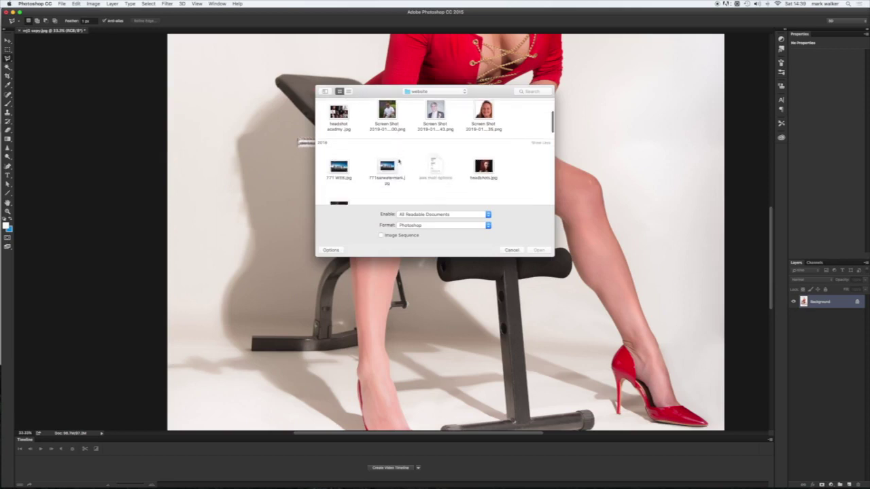
{"action": "scroll", "coordinate": [431, 172], "scroll_direction": "down", "scroll_amount": 2}
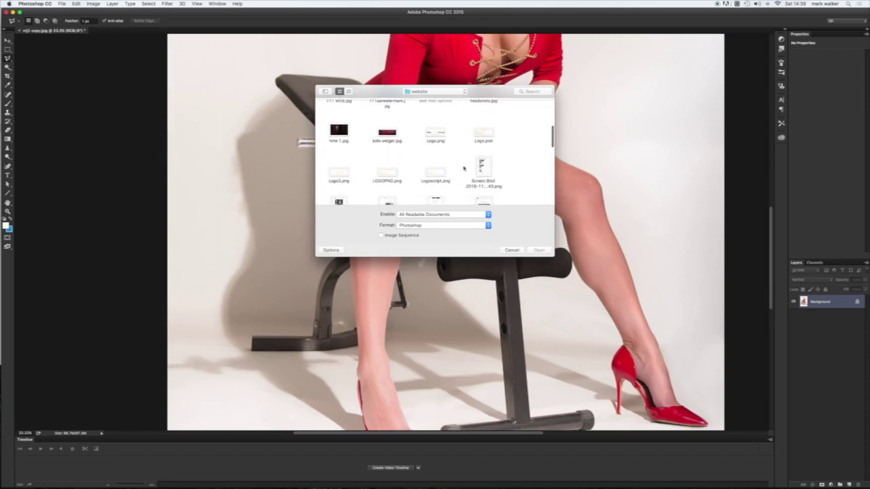
{"action": "left_click", "coordinate": [486, 133]}
{"action": "left_click", "coordinate": [538, 250]}
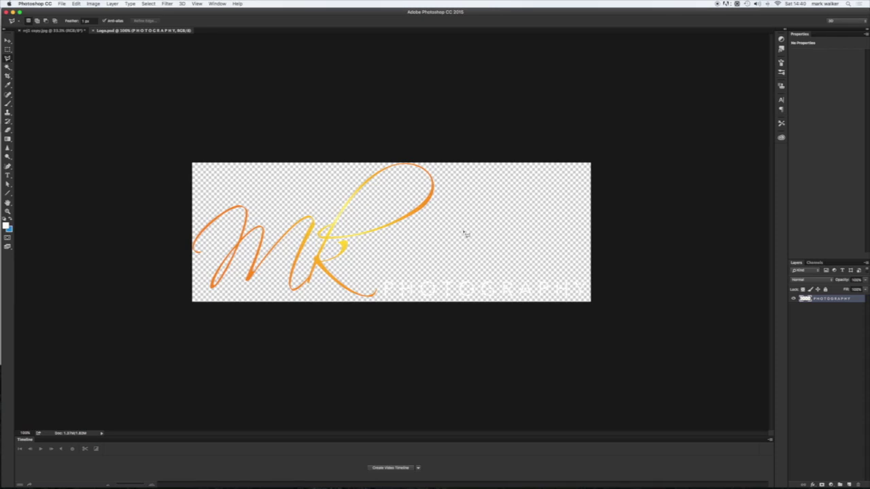
Copy the entire MK Photography logo and paste it into the rrj1 copy.jpg photo as a new layer
{"action": "key", "text": "super+a"}
{"action": "left_click", "coordinate": [63, 31]}
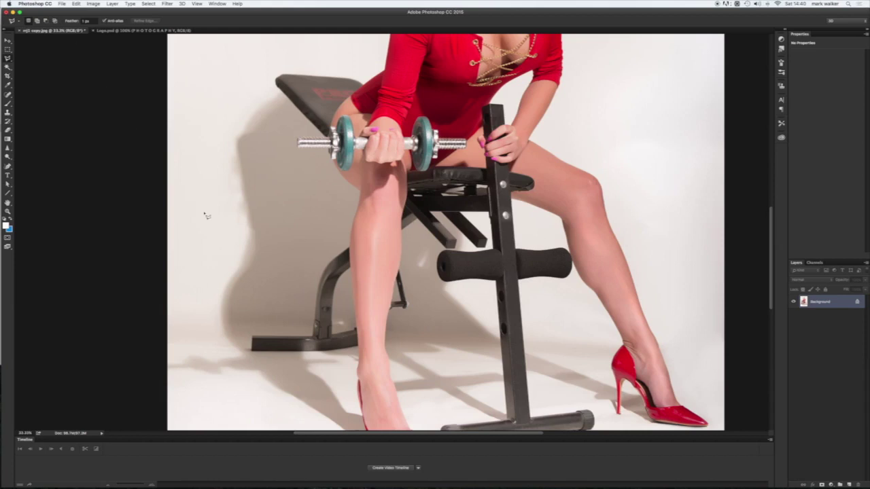
{"action": "key", "text": "super+v"}
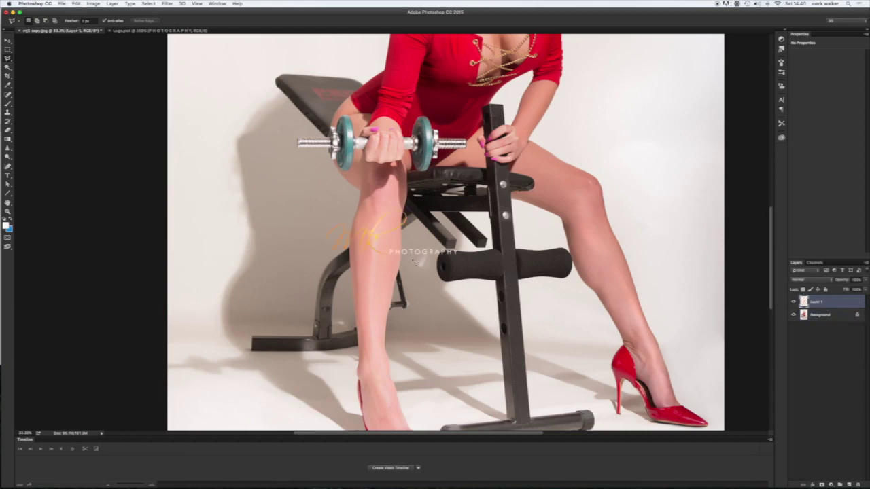
Free-transform the pasted logo layer, scaling it proportionally to about 94% of its size
{"action": "left_click", "coordinate": [8, 41]}
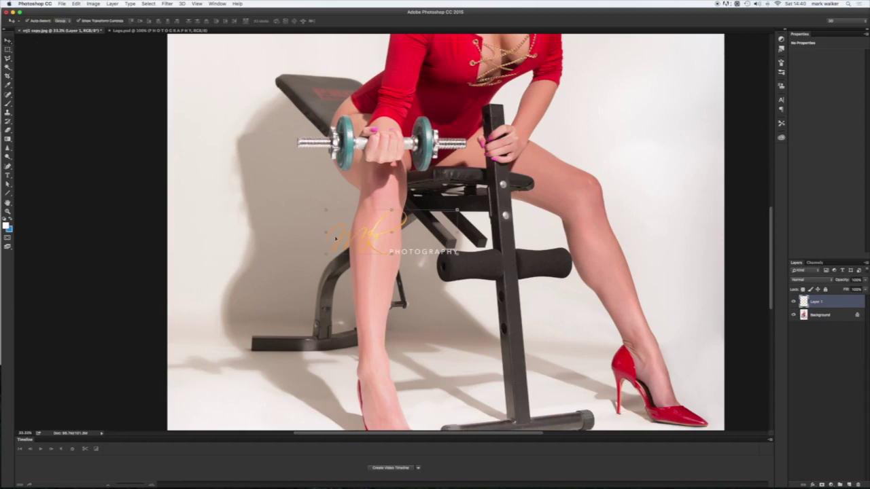
{"action": "left_click_drag", "start_coordinate": [400, 231], "coordinate": [395, 230]}
{"action": "left_click", "coordinate": [400, 234]}
{"action": "left_click_drag", "start_coordinate": [400, 234], "coordinate": [389, 232]}
{"action": "key", "text": "super+t"}
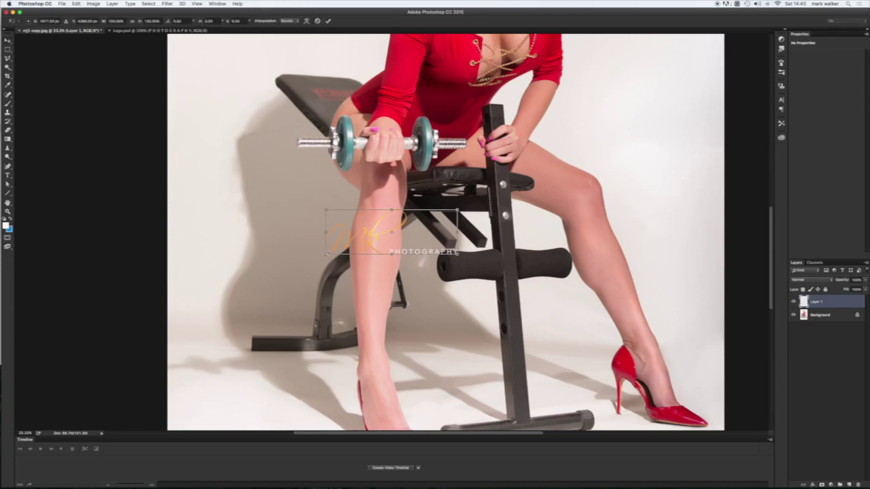
{"action": "left_click_drag", "start_coordinate": [327, 255], "coordinate": [198, 339]}
{"action": "left_click", "coordinate": [383, 269]}
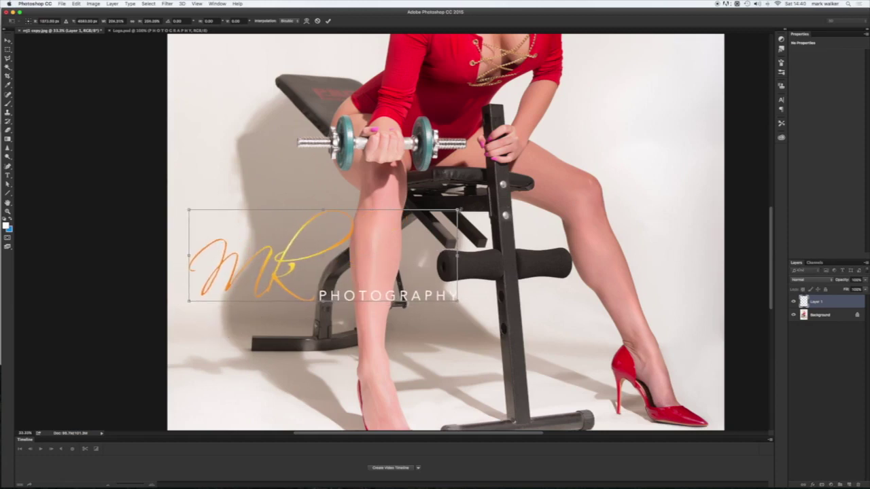
{"action": "left_click_drag", "start_coordinate": [457, 210], "coordinate": [304, 230]}
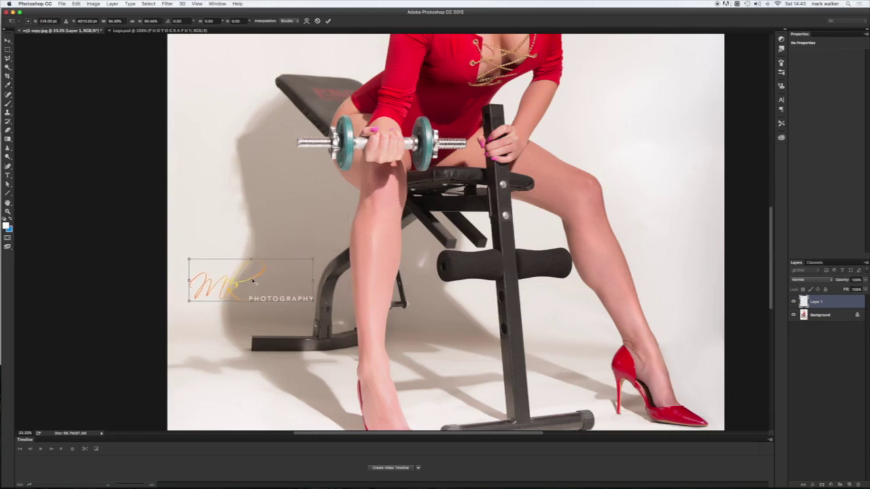
Move the logo onto the plain background where the old watermark was and apply the transformation
{"action": "left_click_drag", "start_coordinate": [255, 277], "coordinate": [258, 225]}
{"action": "left_click_drag", "start_coordinate": [268, 220], "coordinate": [271, 212]}
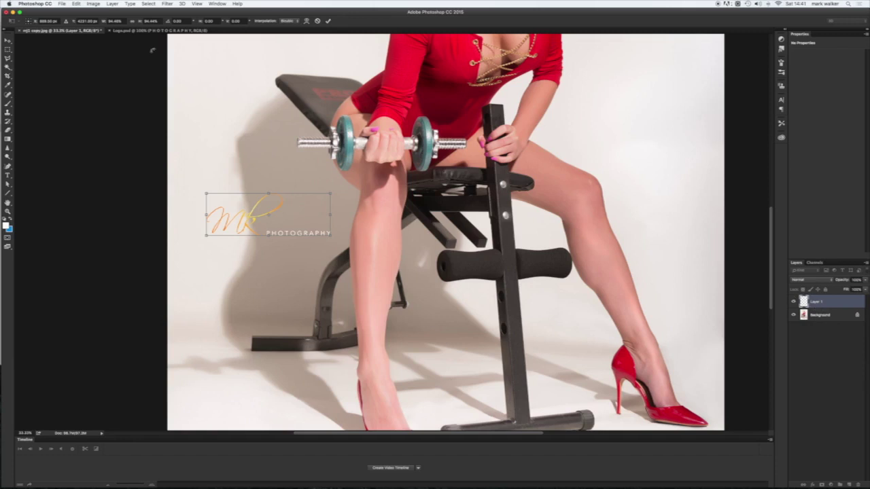
{"action": "left_click", "coordinate": [112, 4]}
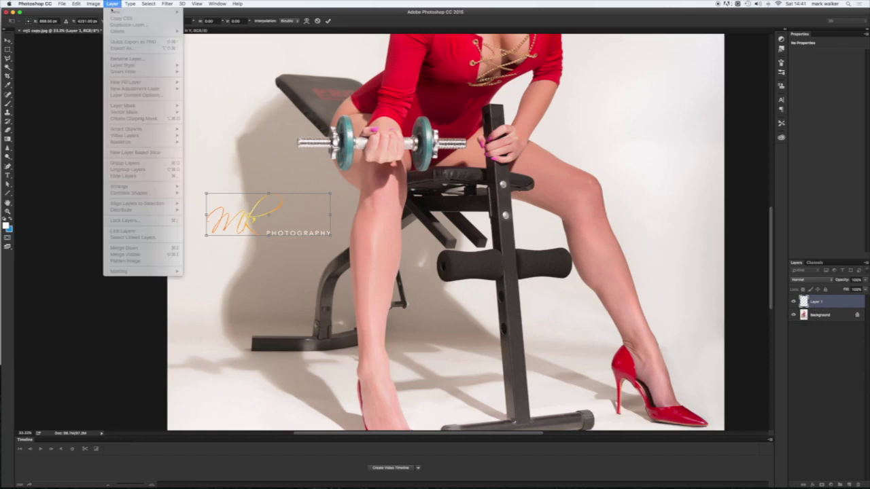
{"action": "left_click", "coordinate": [73, 41]}
{"action": "key", "text": "Return"}
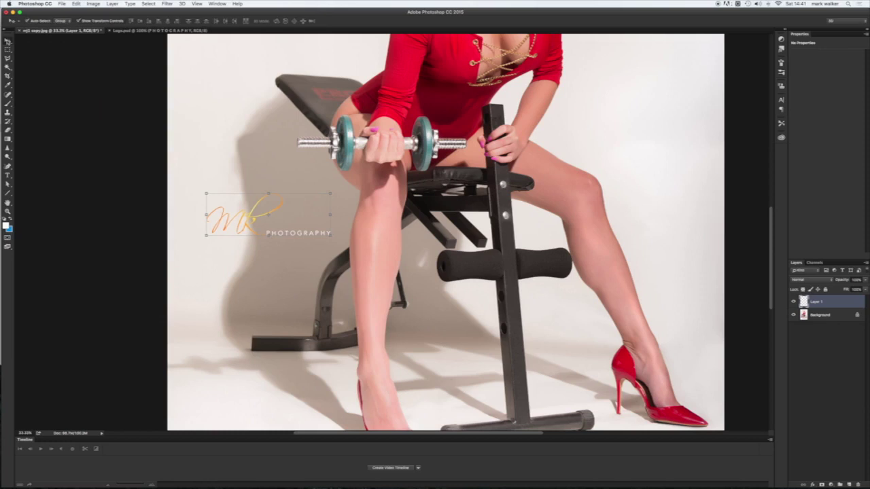
Flatten the image into a single background layer and save the photo
{"action": "left_click", "coordinate": [111, 4]}
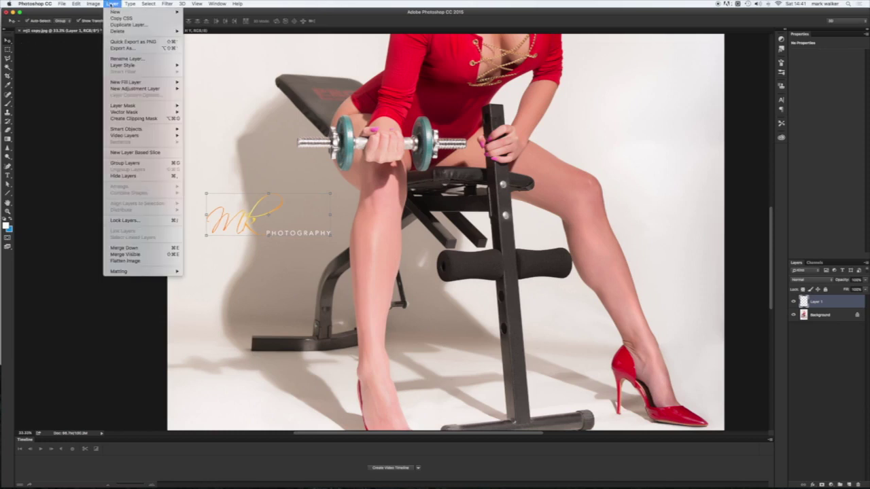
{"action": "left_click", "coordinate": [131, 261]}
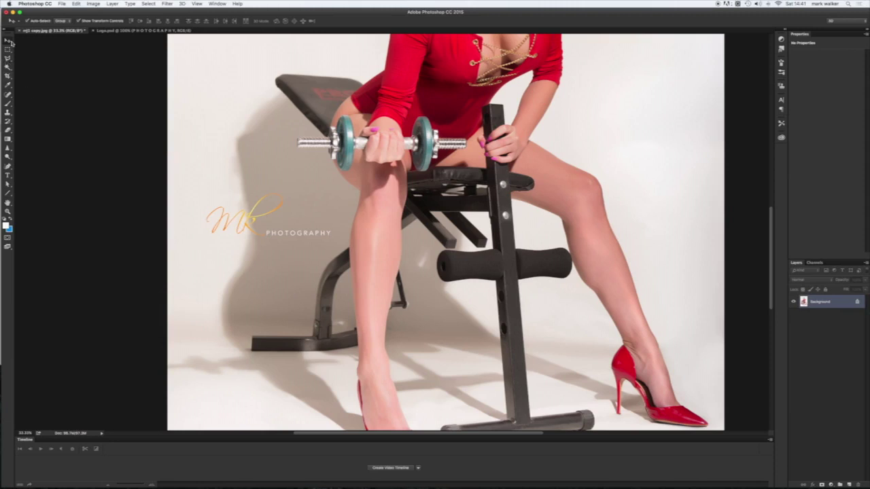
{"action": "left_click", "coordinate": [61, 4]}
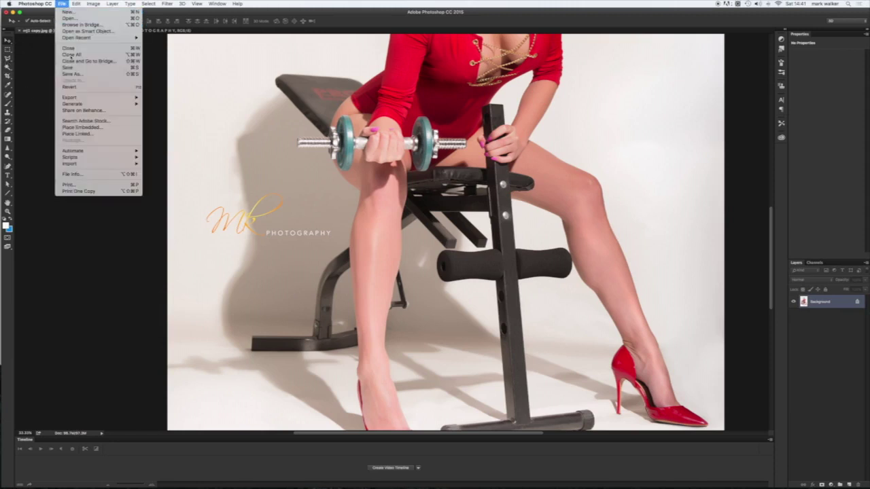
{"action": "left_click", "coordinate": [77, 69]}
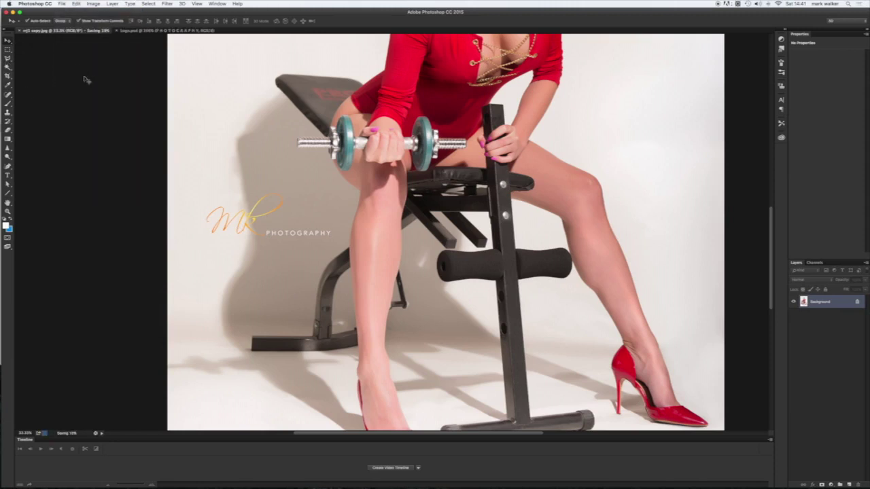